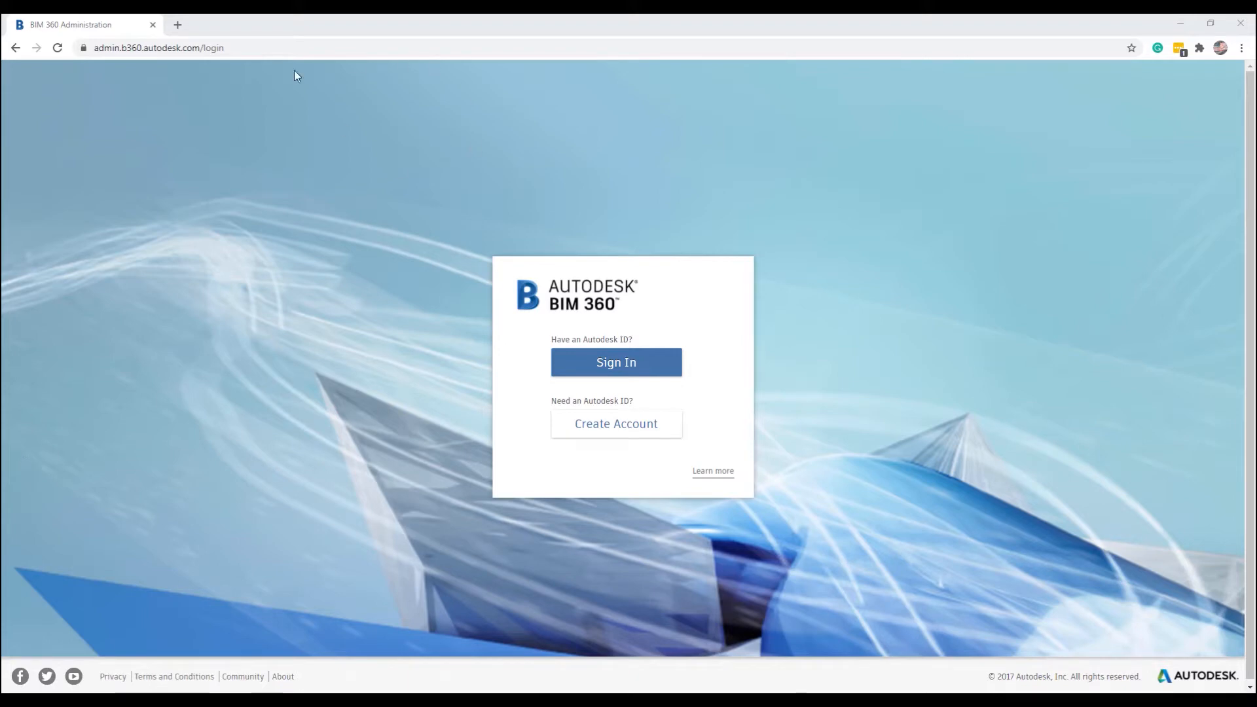
- Sign in to the BIM 360 administration site with the account's e-mail and password
click(646, 367)
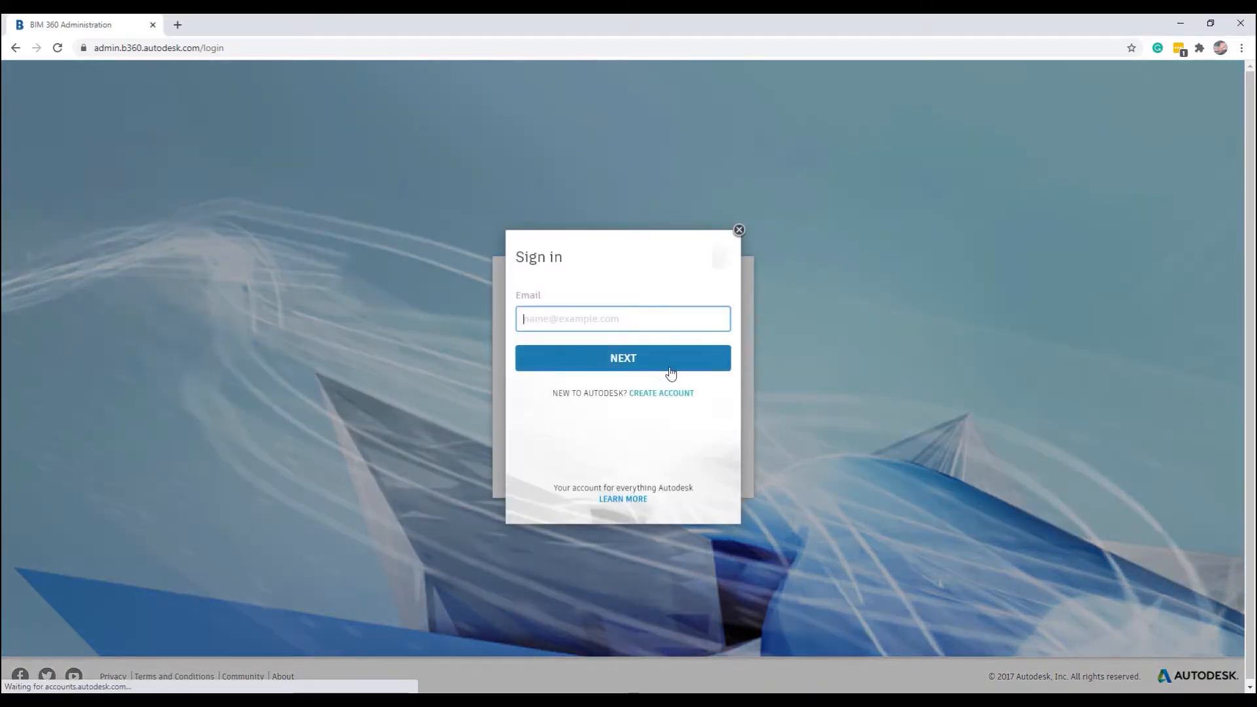
click(662, 373)
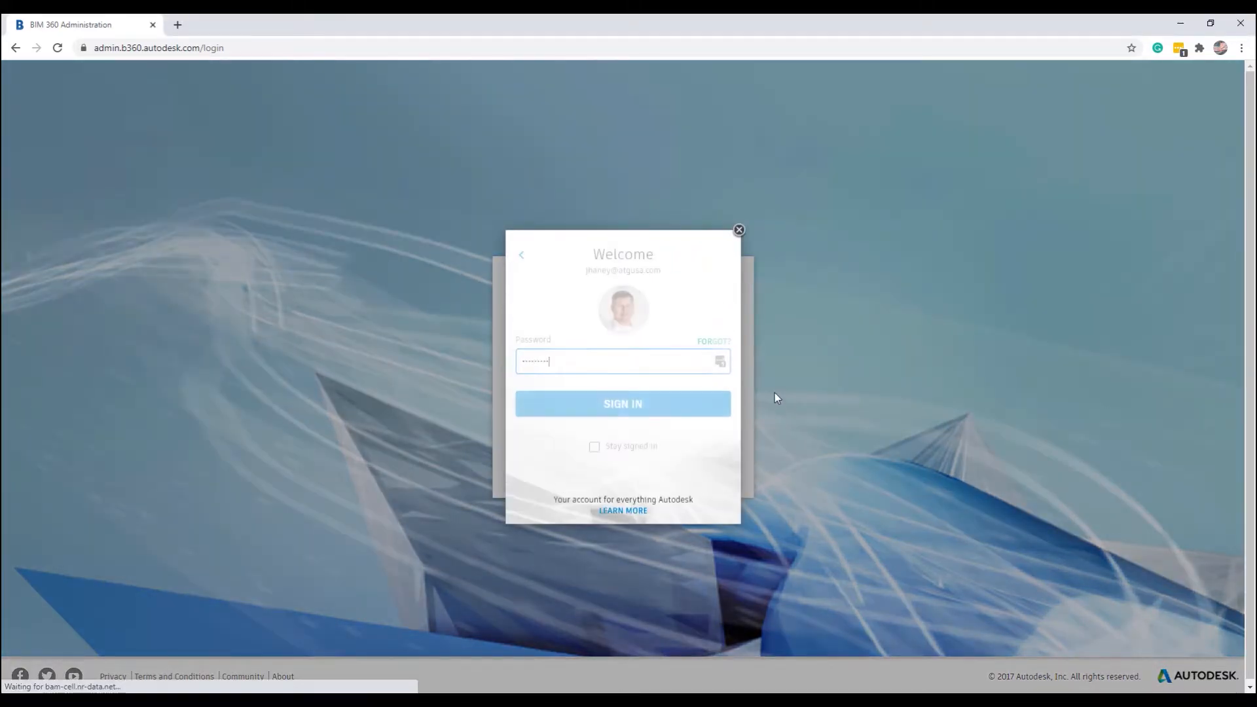
click(661, 410)
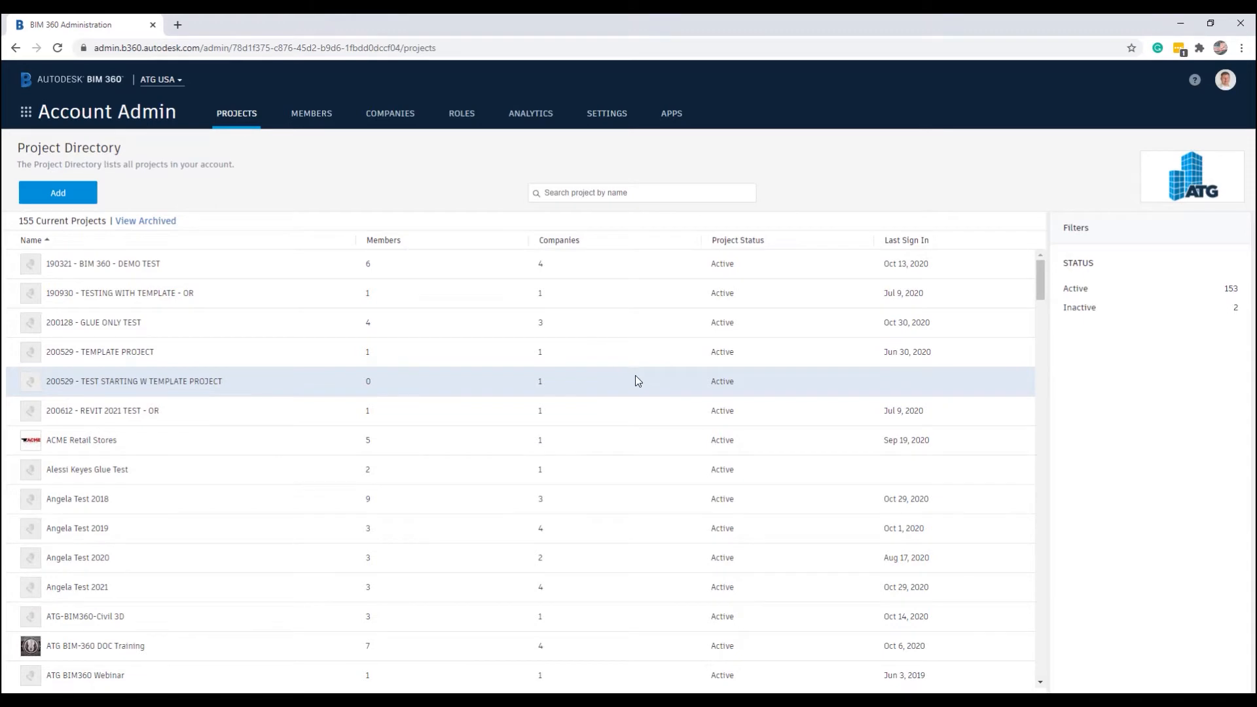
- Search the project directory for "design" and filter it to the Design Workshop demo project
click(577, 194)
scroll(419, 328, down, 9)
scroll(404, 398, up, 9)
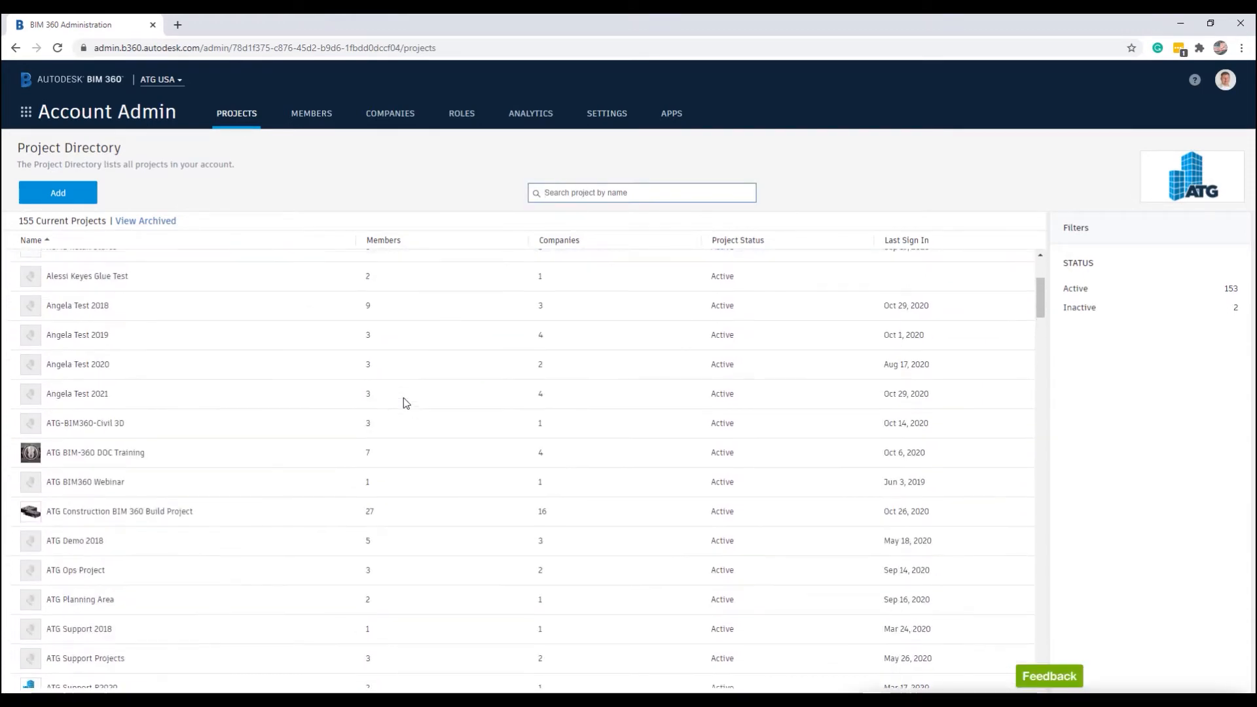
text(de)
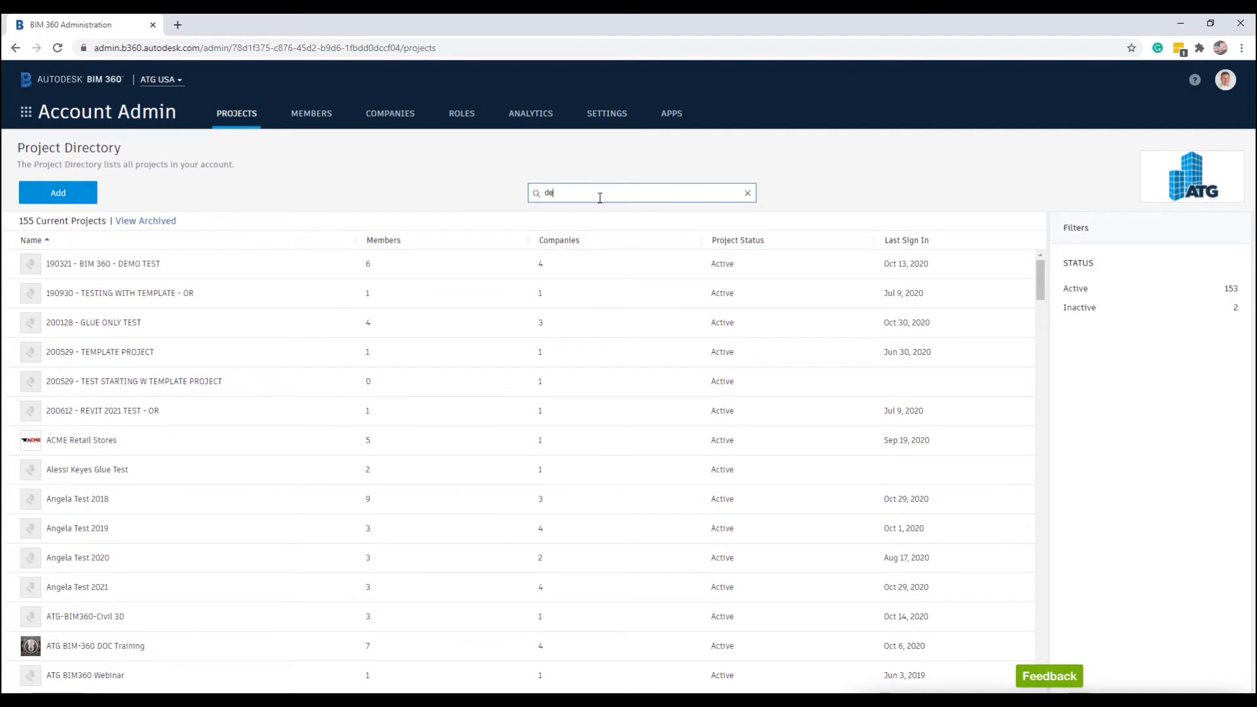
text(sel)
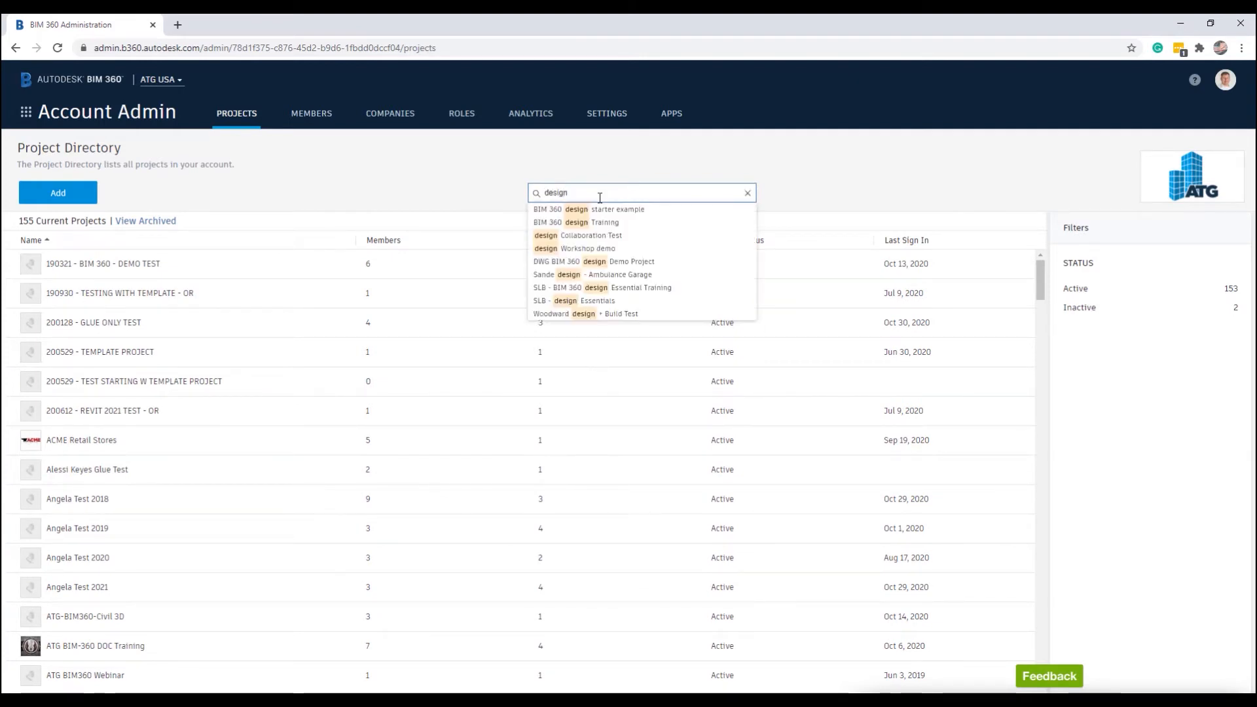
click(588, 248)
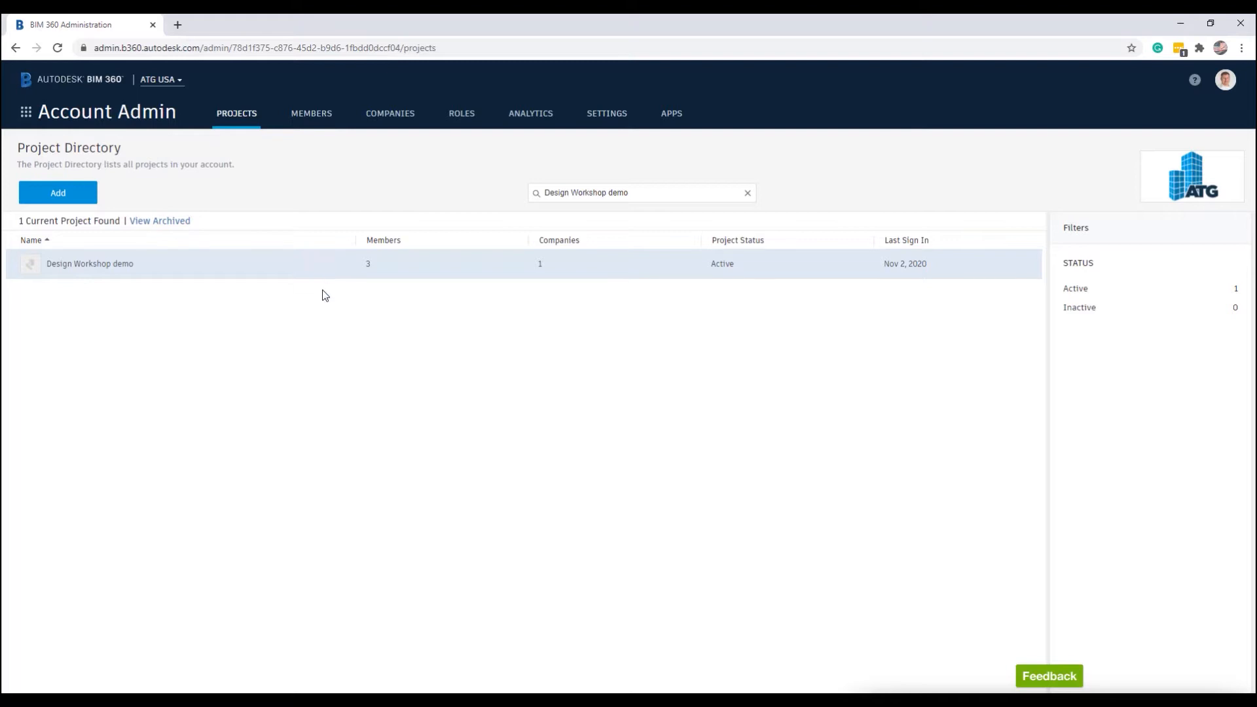
click(35, 113)
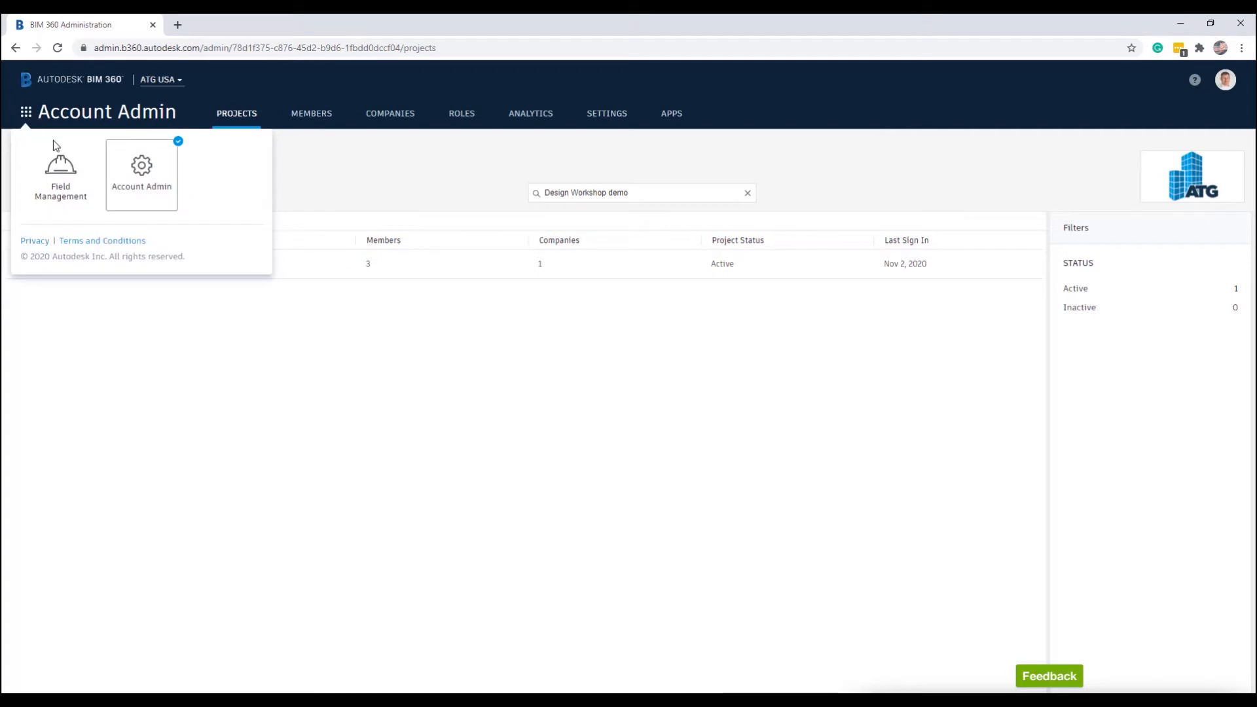
click(27, 112)
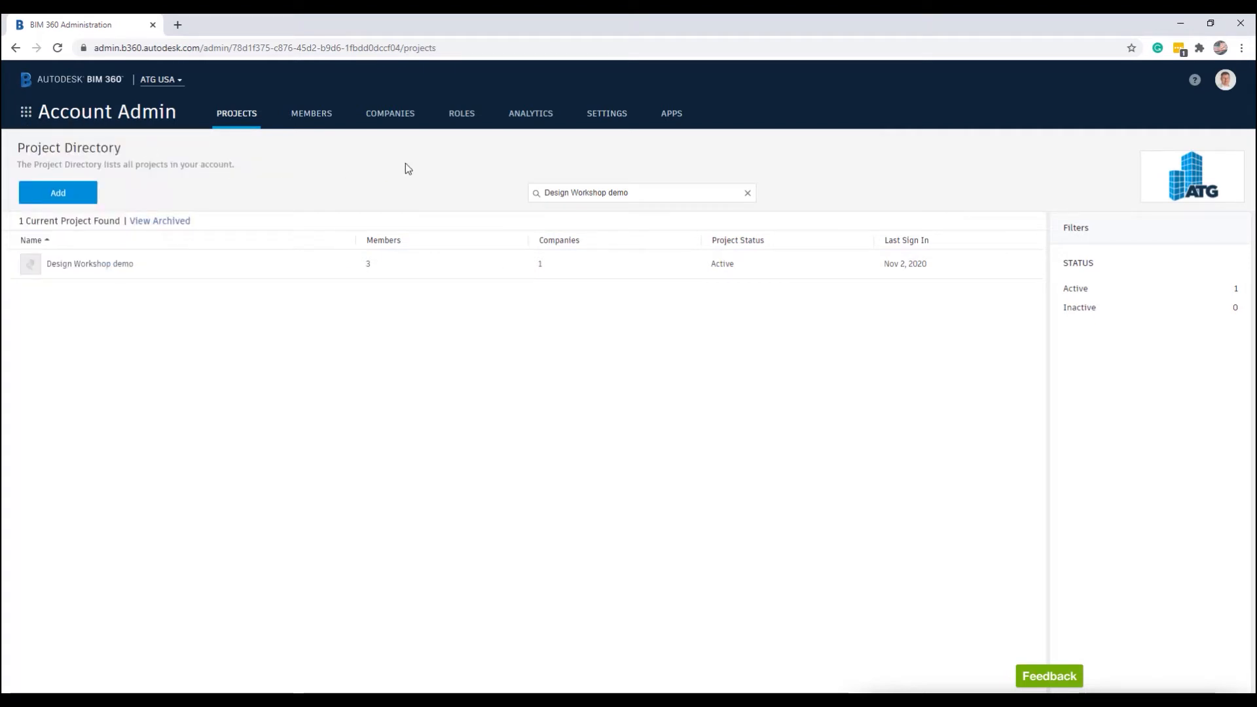
click(26, 111)
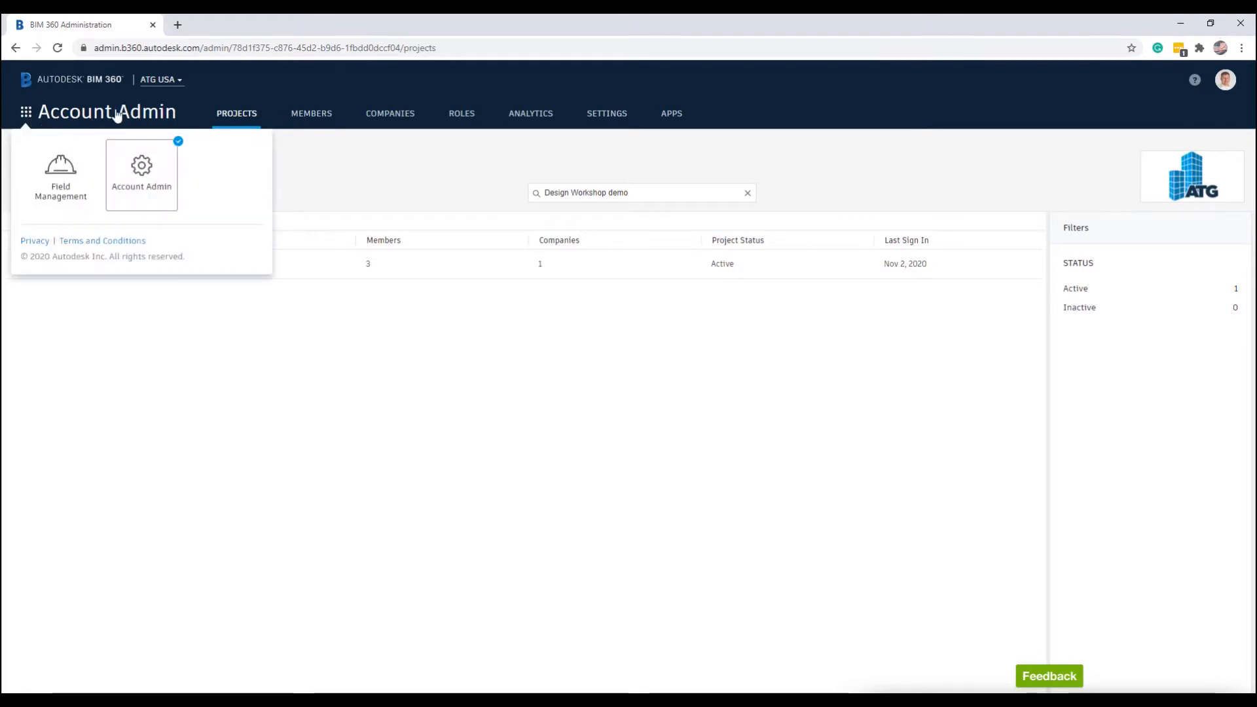
click(630, 193)
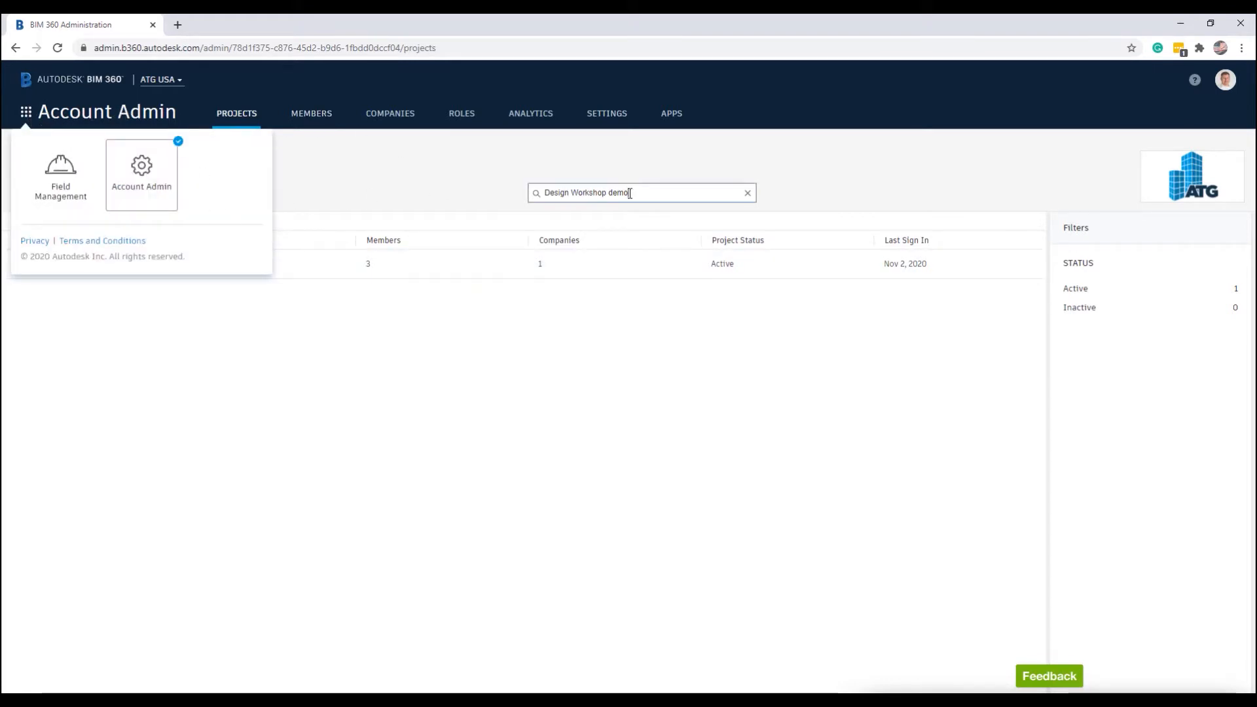
click(330, 302)
- Open the Design Workshop demo project and display its Project Files folder in Document Management
click(158, 271)
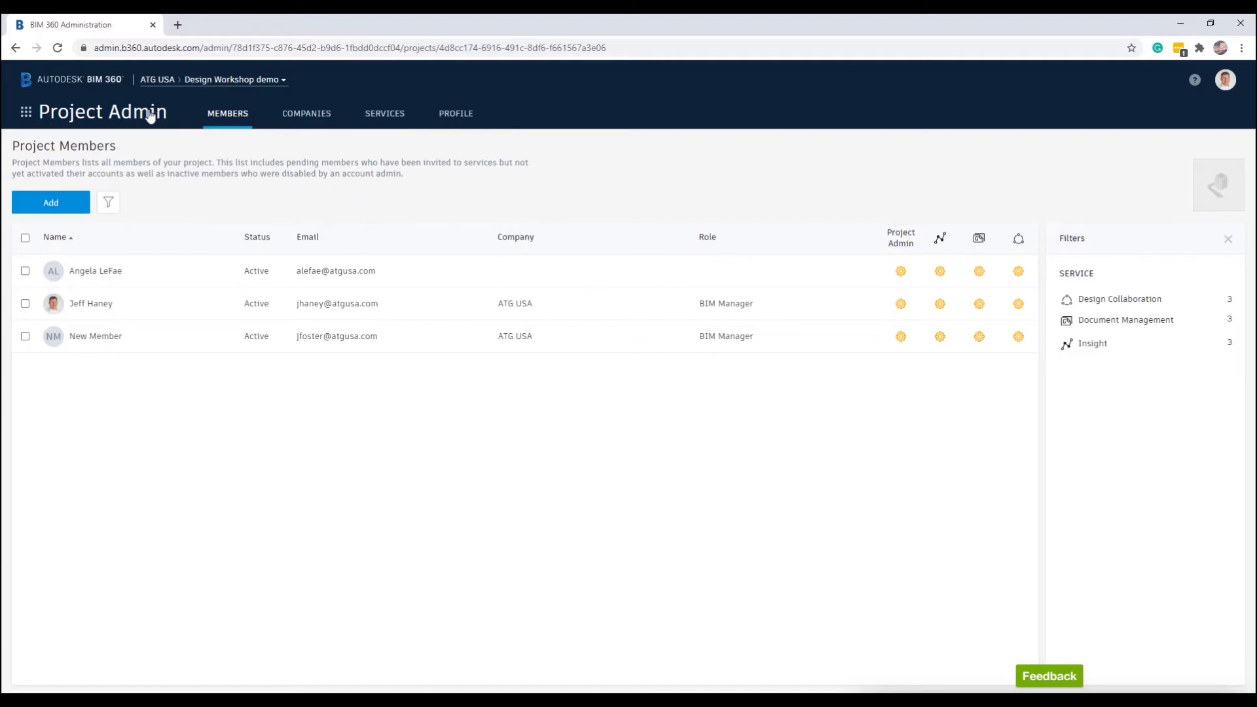
click(26, 113)
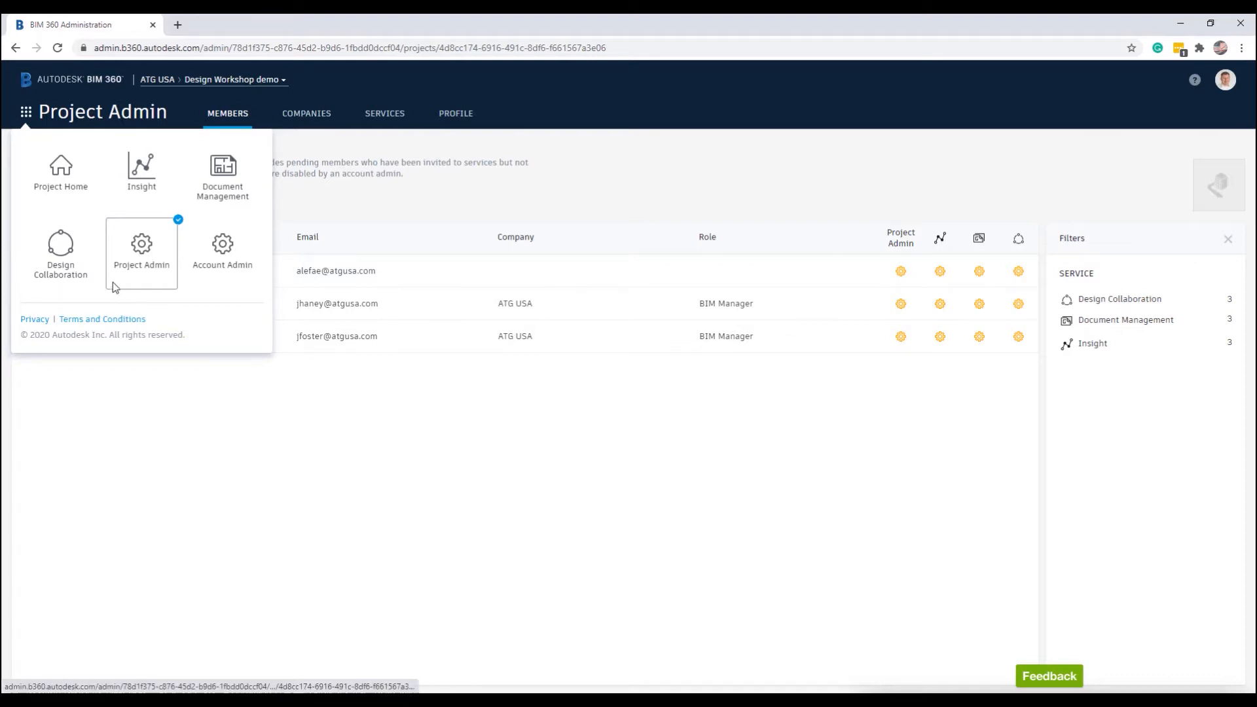
click(227, 175)
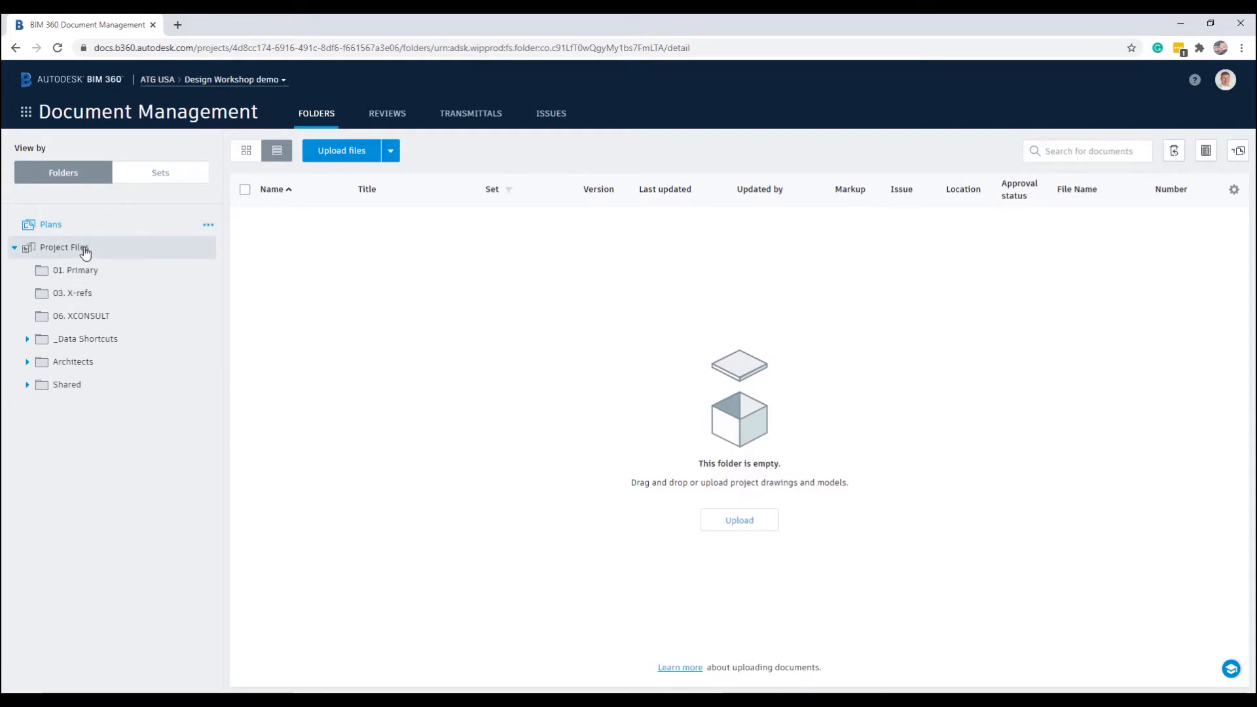
click(62, 254)
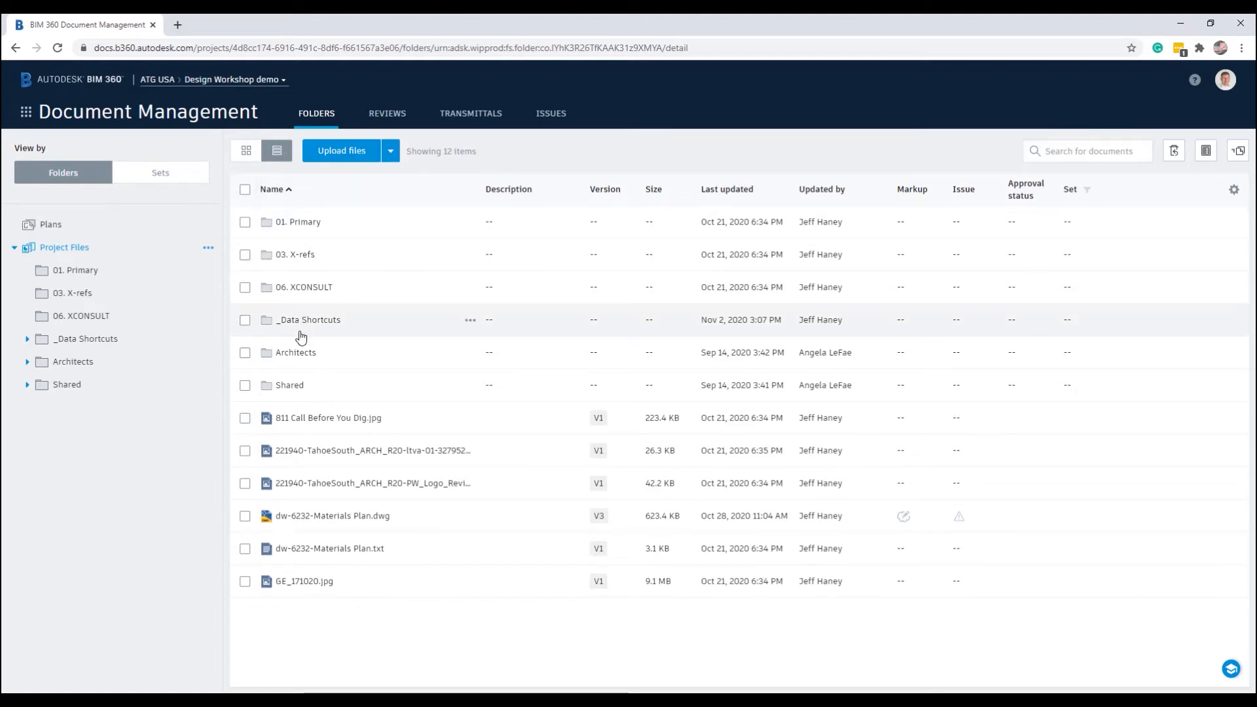
- Leave the browser, switch to File Explorer and open the BIM 360 drive under This PC
click(1180, 23)
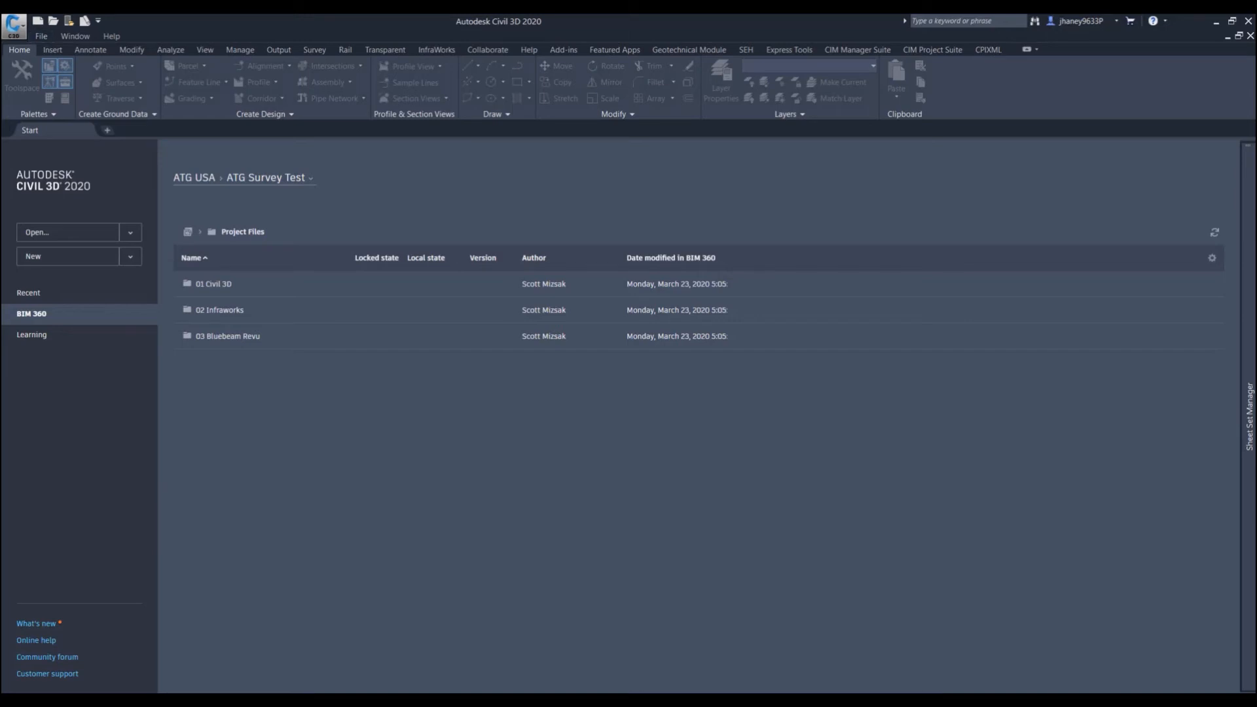
click(285, 698)
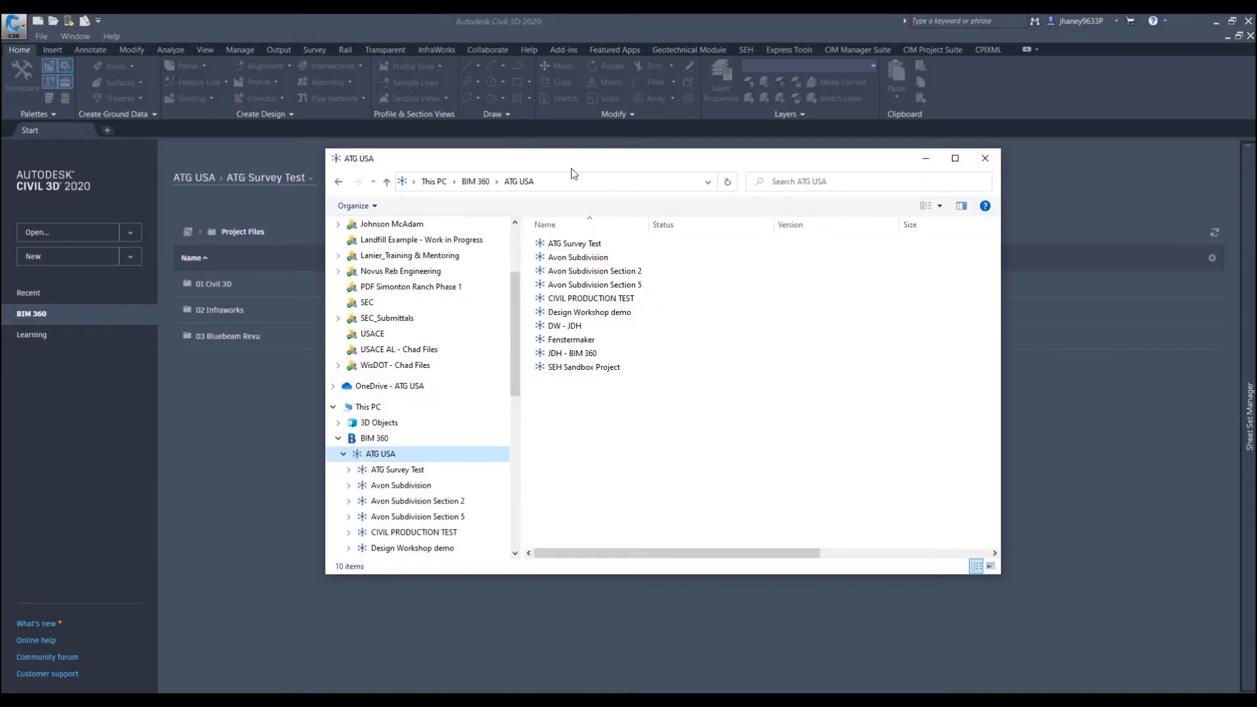
scroll(380, 262, up, 3)
click(379, 257)
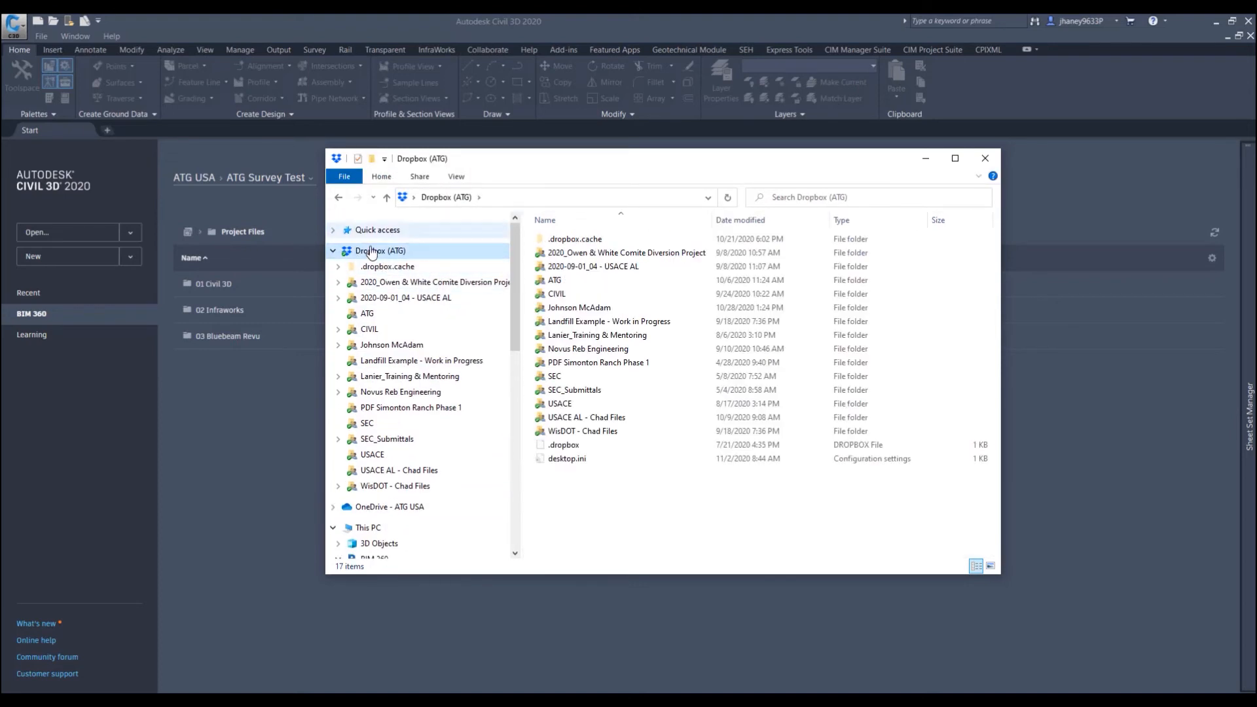
click(373, 531)
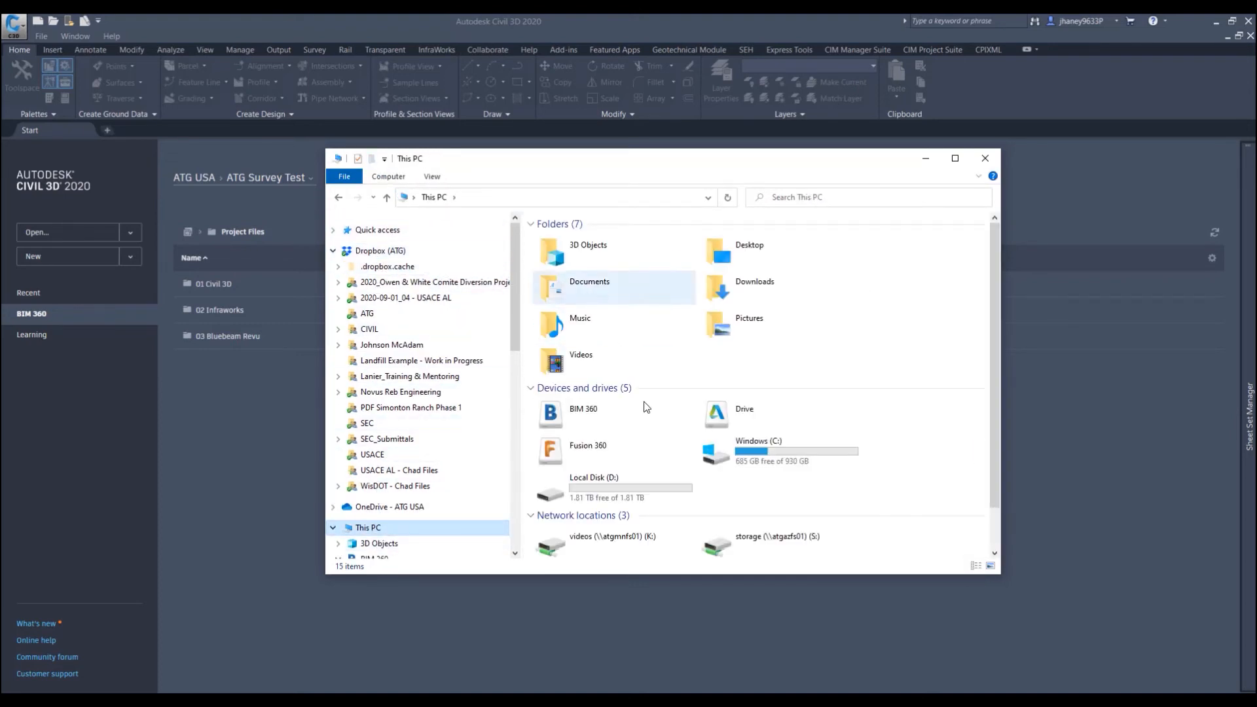
scroll(696, 475, down, 1)
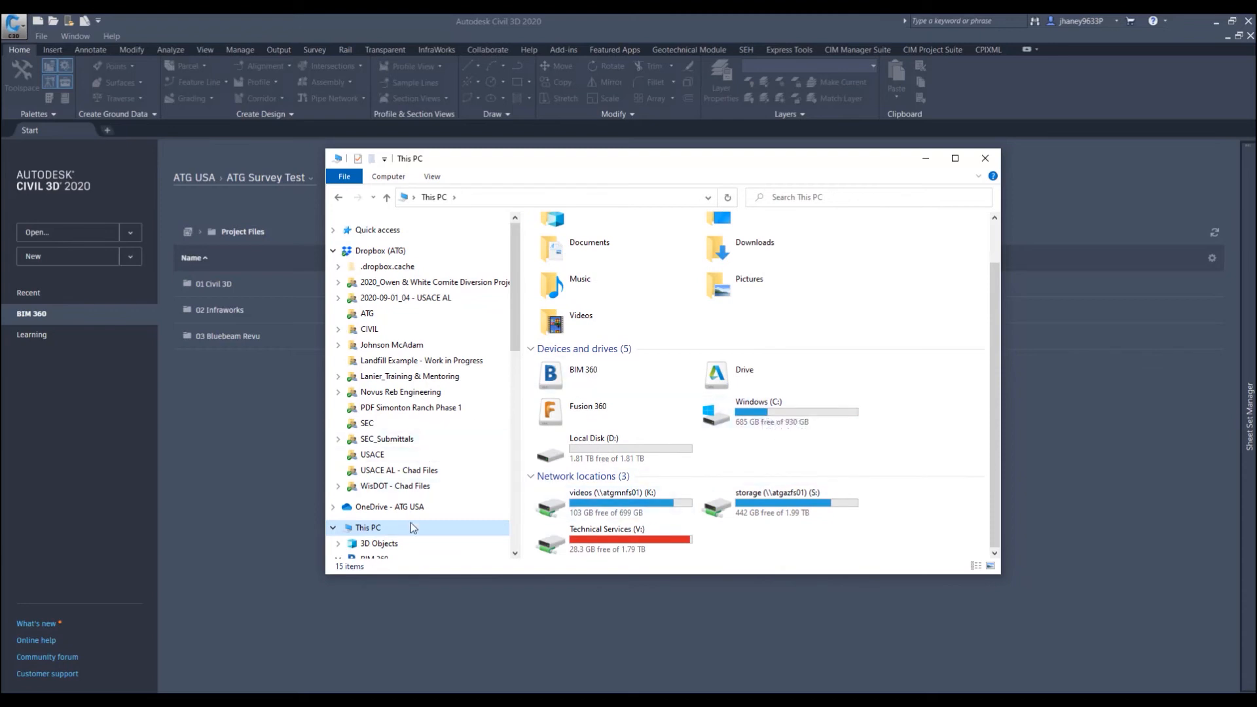
double_click(586, 377)
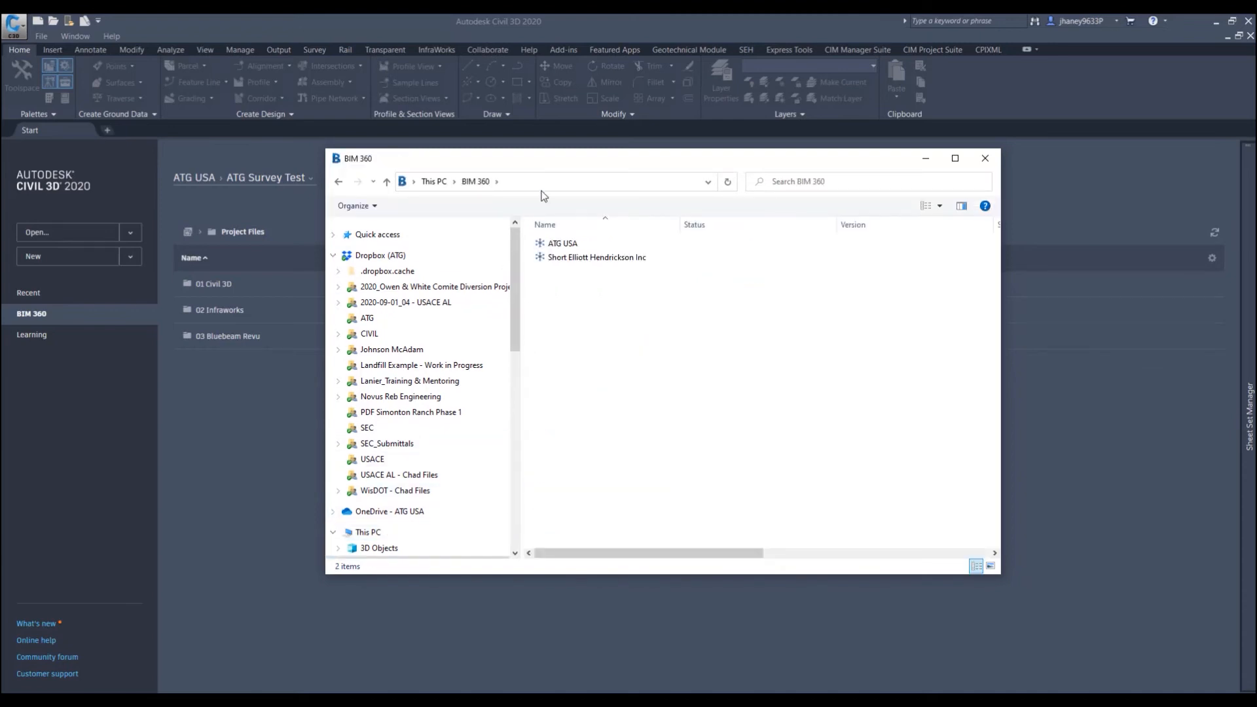
- Browse the BIM 360 drive to the Project Files folder of ATG USA's Design Workshop demo project
click(570, 244)
double_click(571, 244)
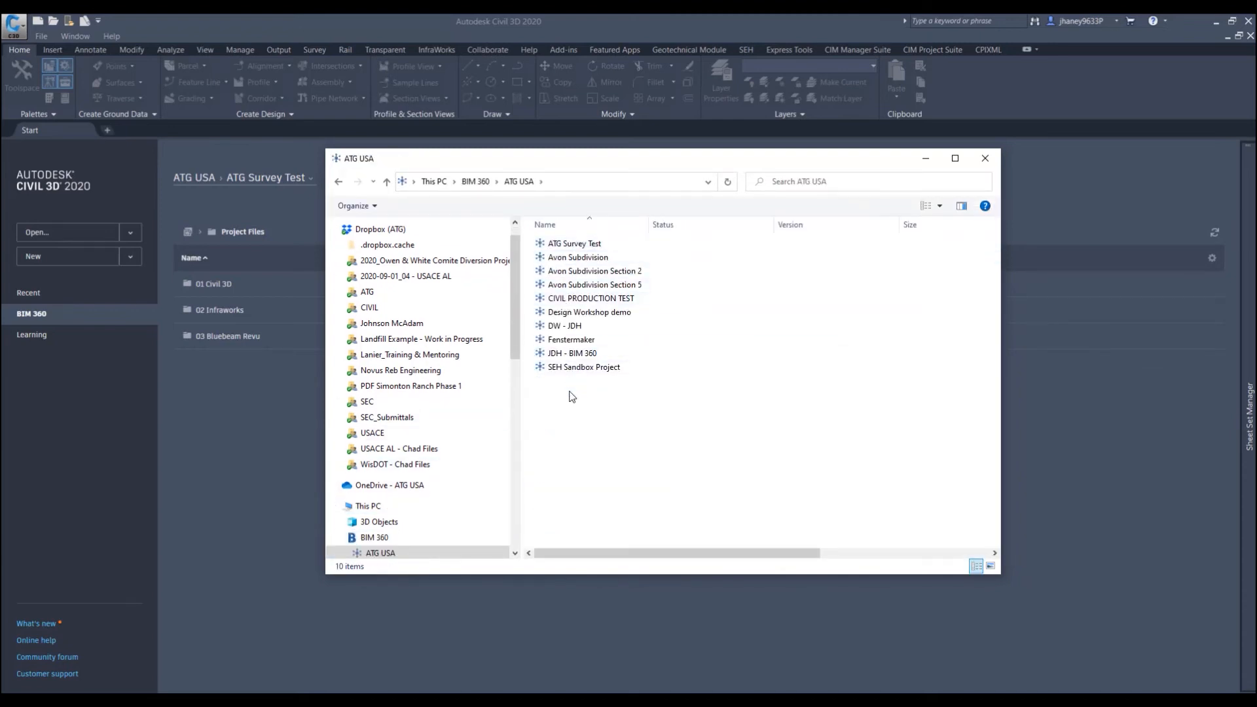
click(591, 314)
double_click(591, 314)
click(589, 244)
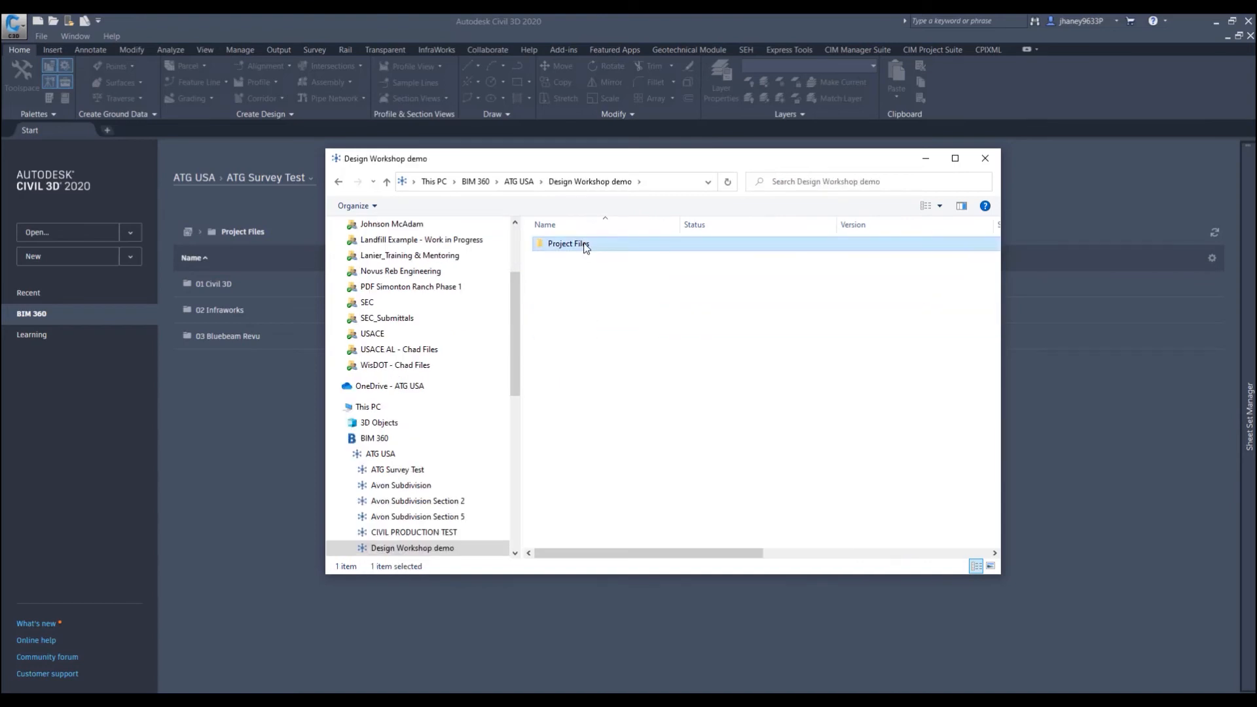
double_click(589, 244)
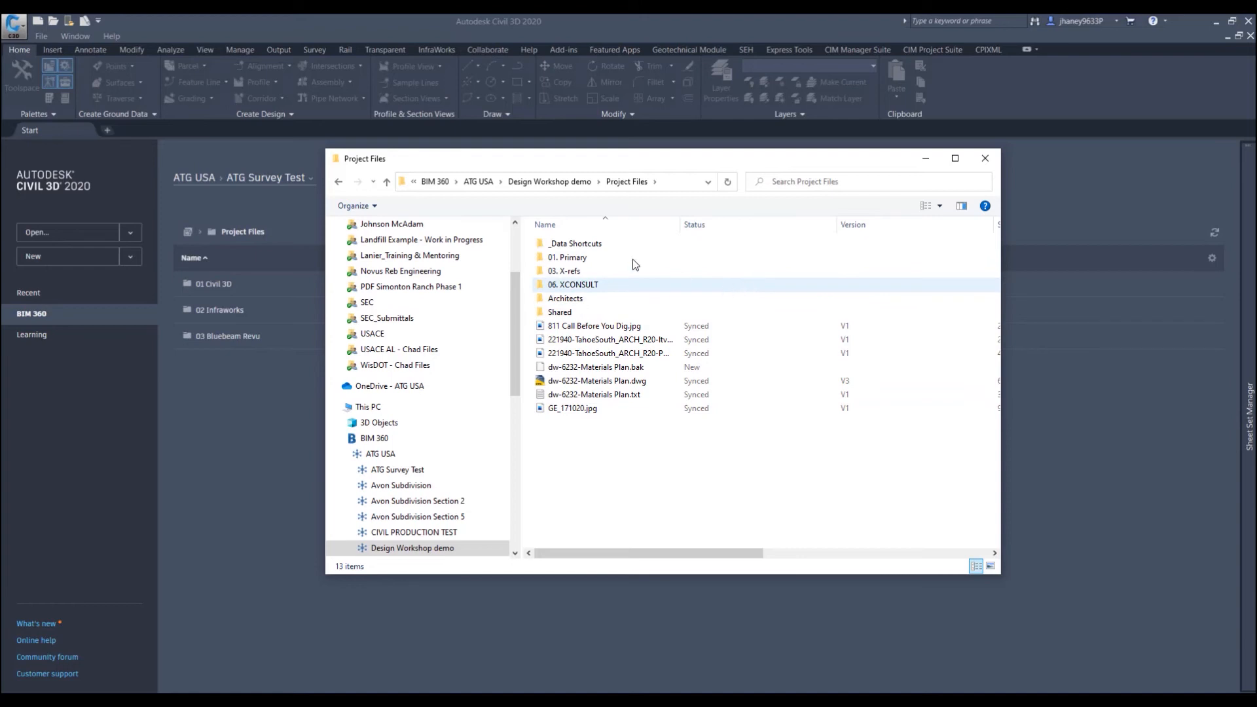
- Return to Civil 3D, start opening a drawing and browse to the BIM 360 drive under This PC
click(926, 163)
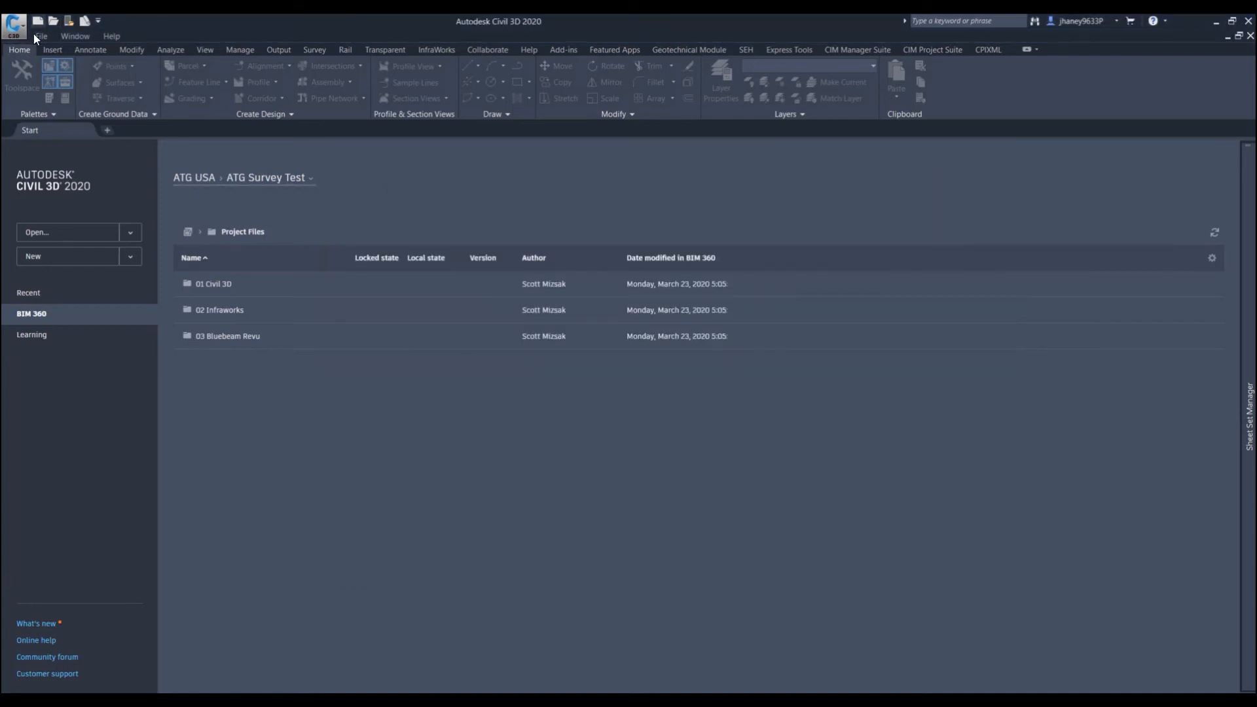
click(42, 36)
click(58, 60)
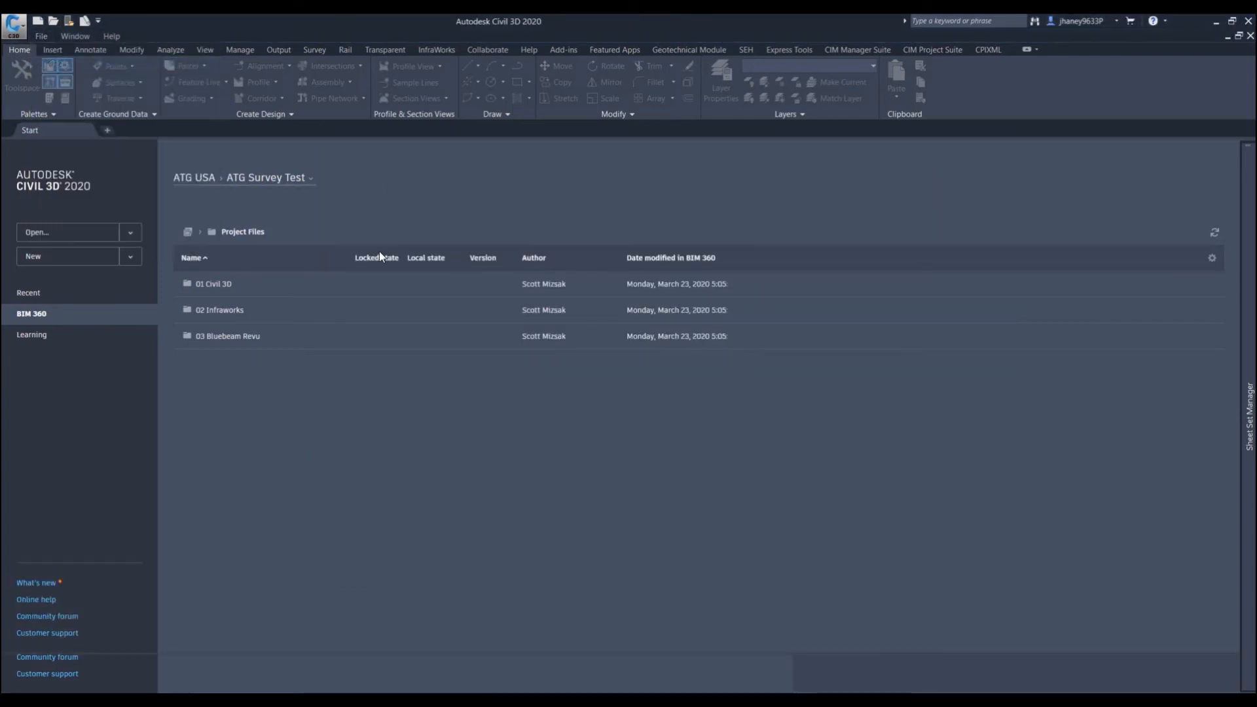
click(529, 223)
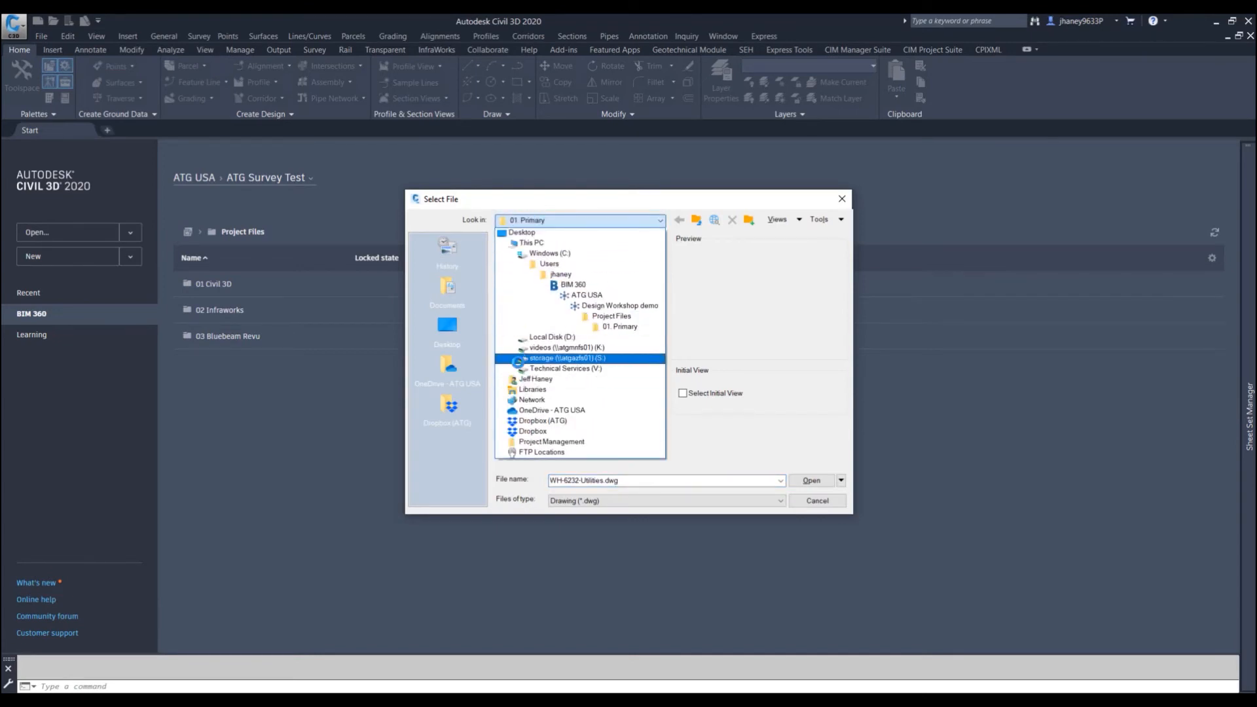
click(549, 253)
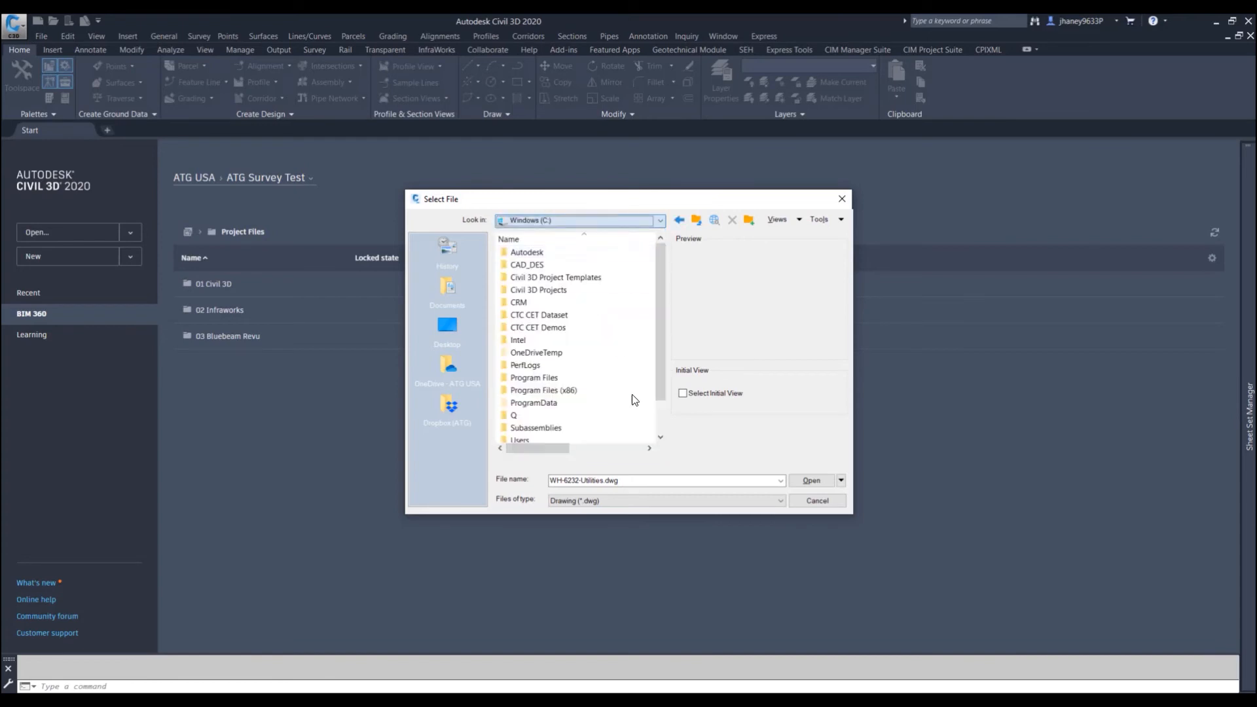
scroll(557, 367, down, 1)
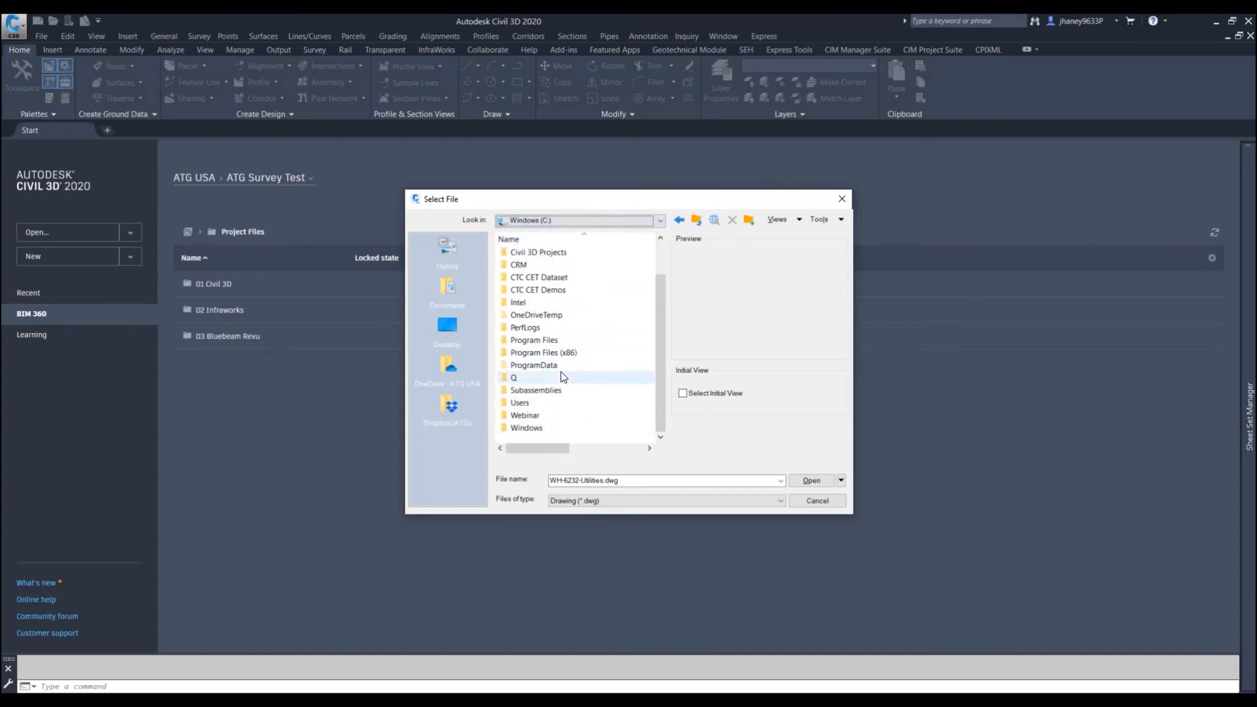
click(532, 221)
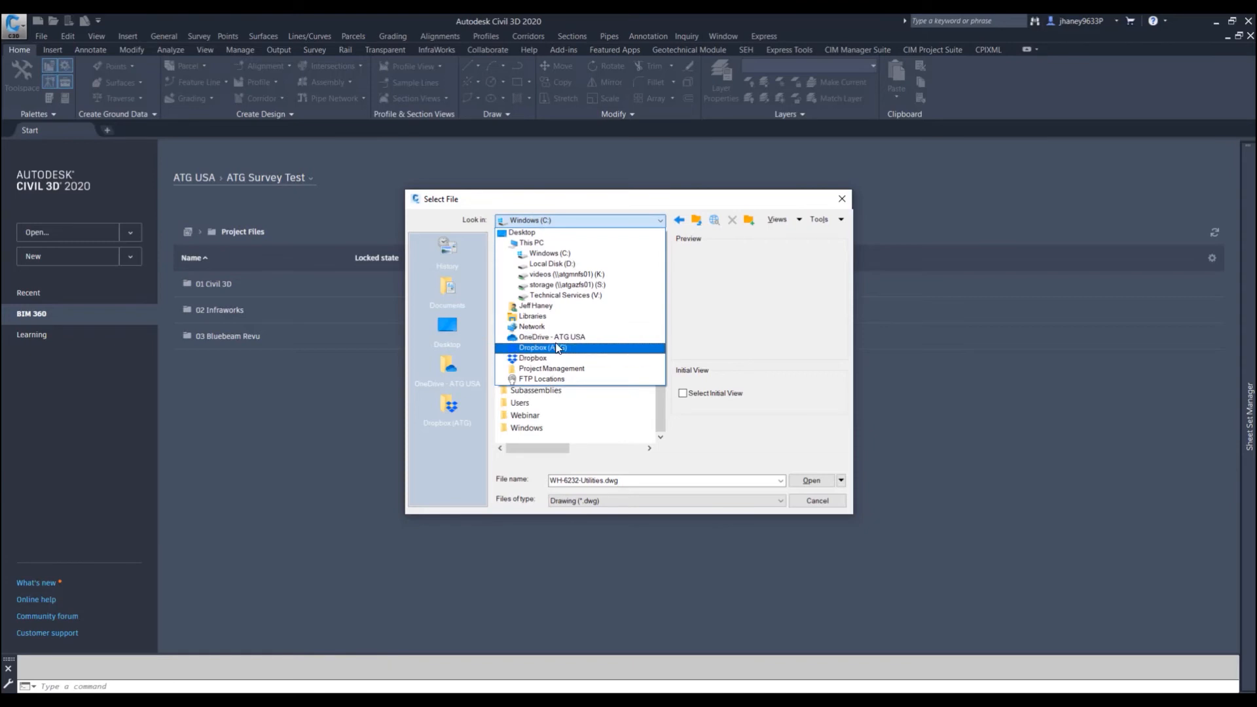
click(547, 243)
double_click(527, 372)
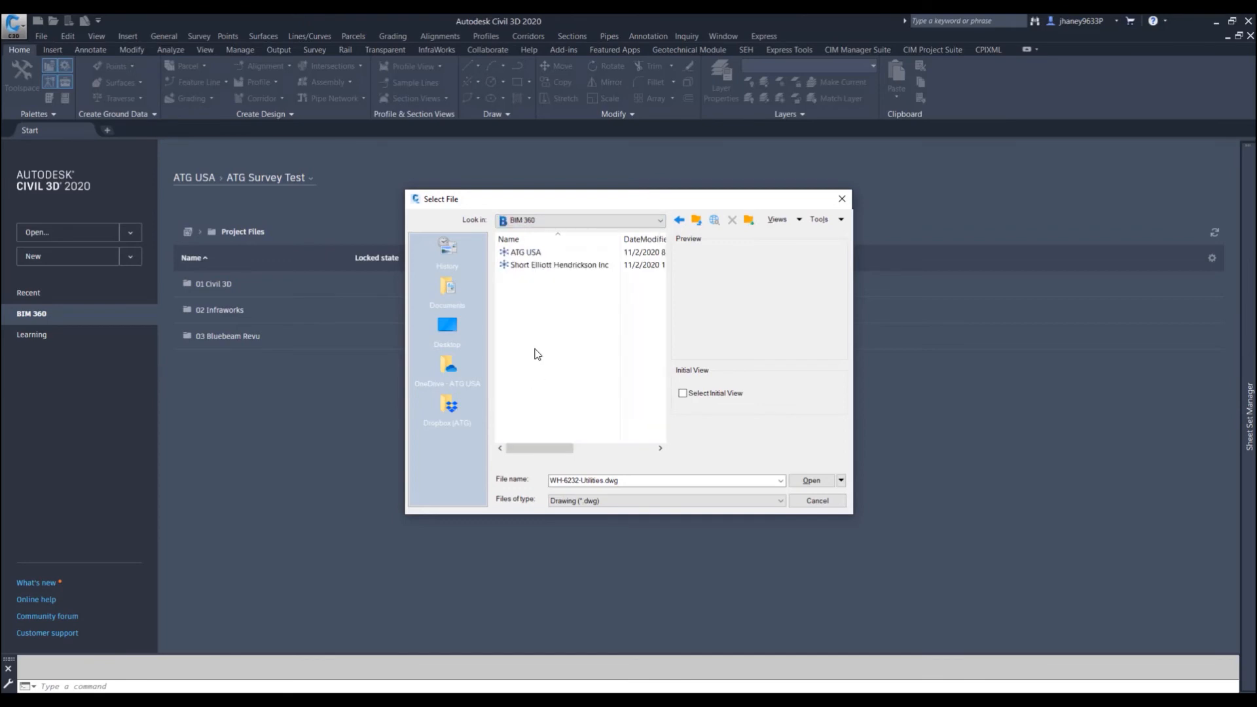
- Open dw-6232-Materials Plan.dwg from the Project Files folder of ATG USA's Design Workshop demo project
double_click(530, 253)
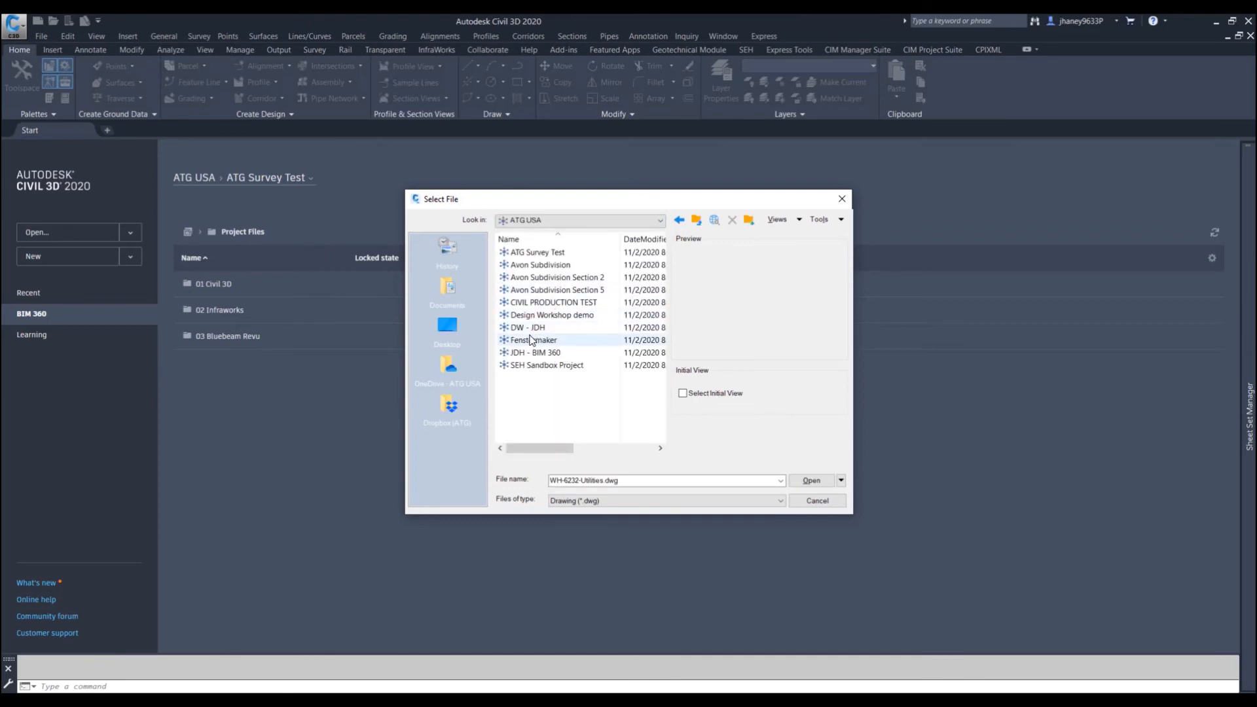
double_click(534, 315)
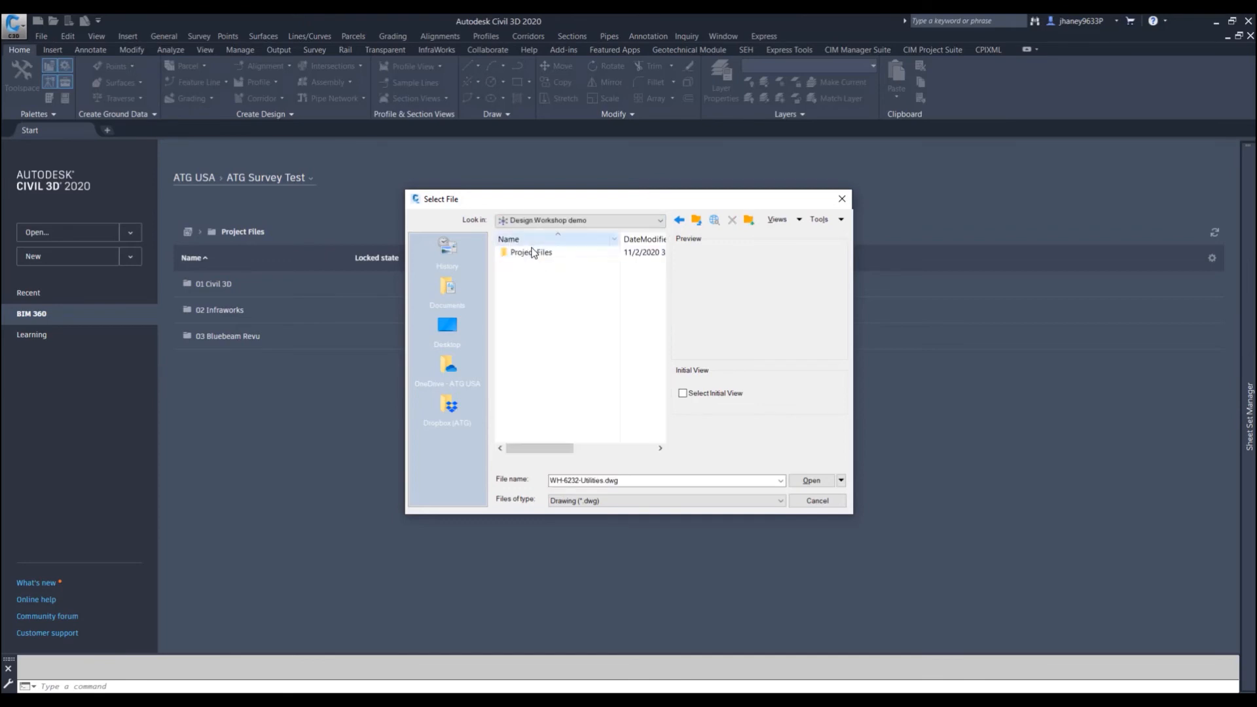
double_click(533, 254)
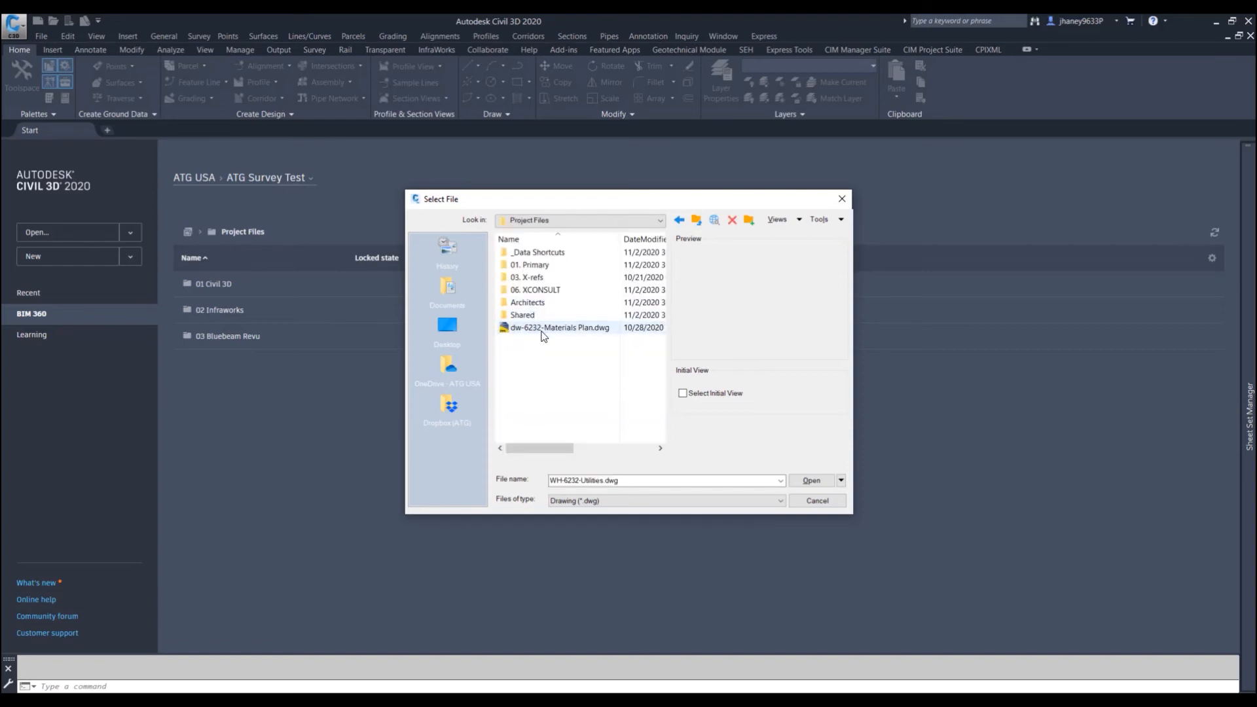
click(549, 328)
click(811, 481)
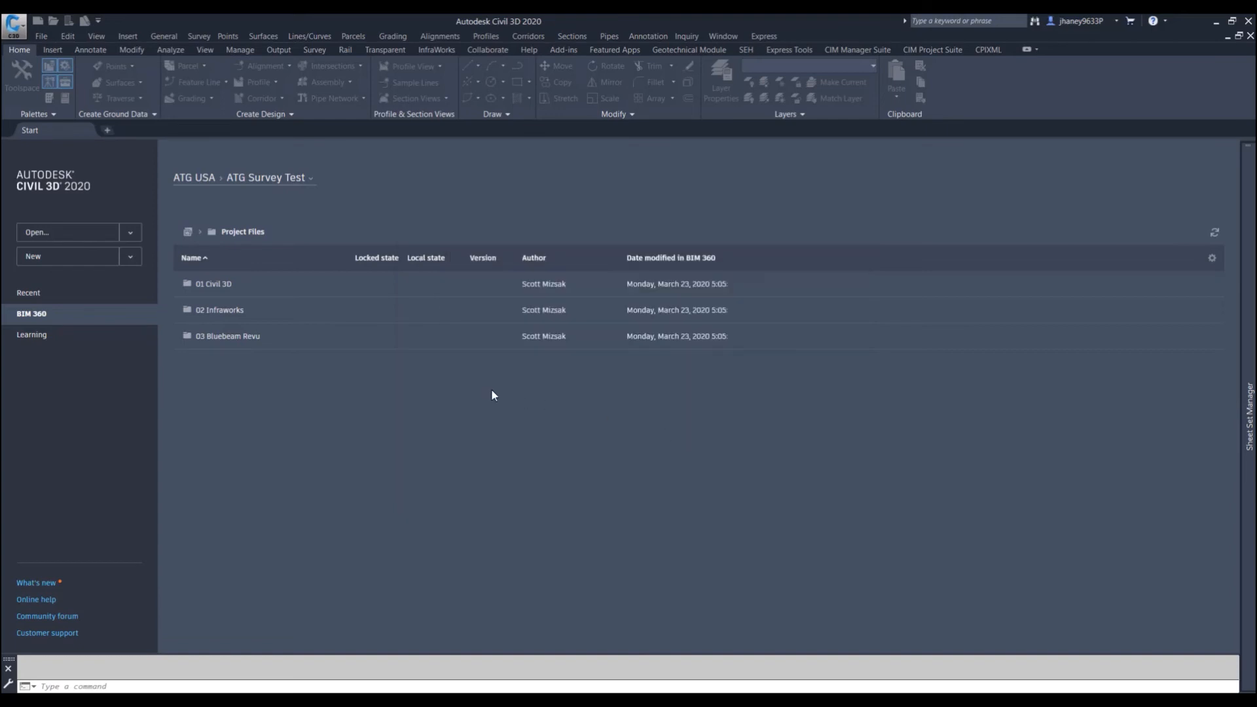